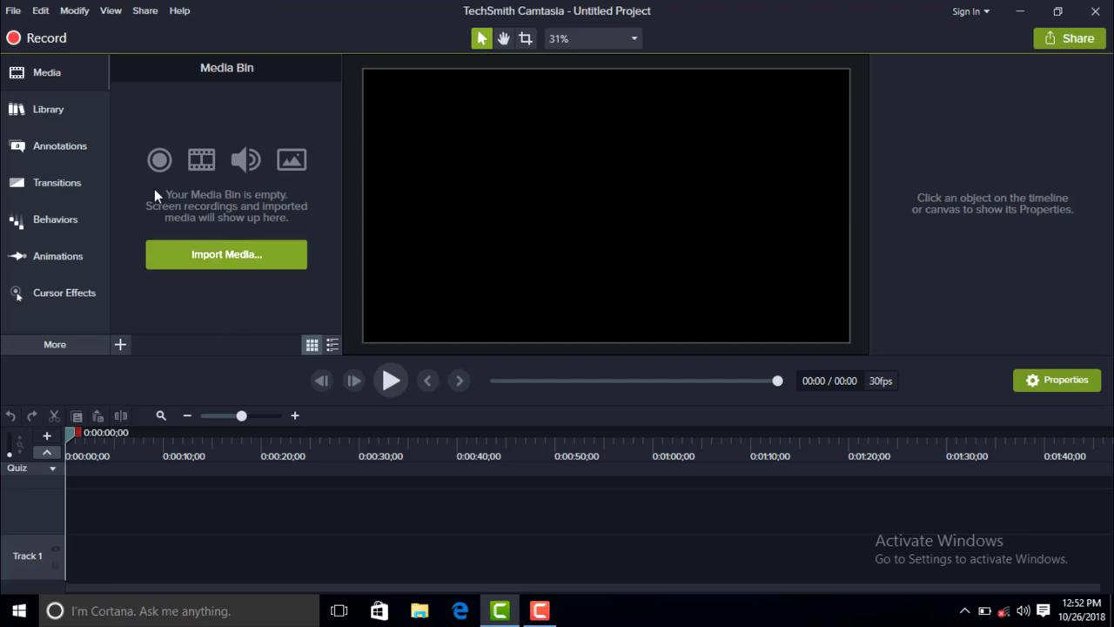
# Step: Import the video VID_20181022_155257 from the Project\Video folder on drive D: into the media bin
pyautogui.click(195, 257)
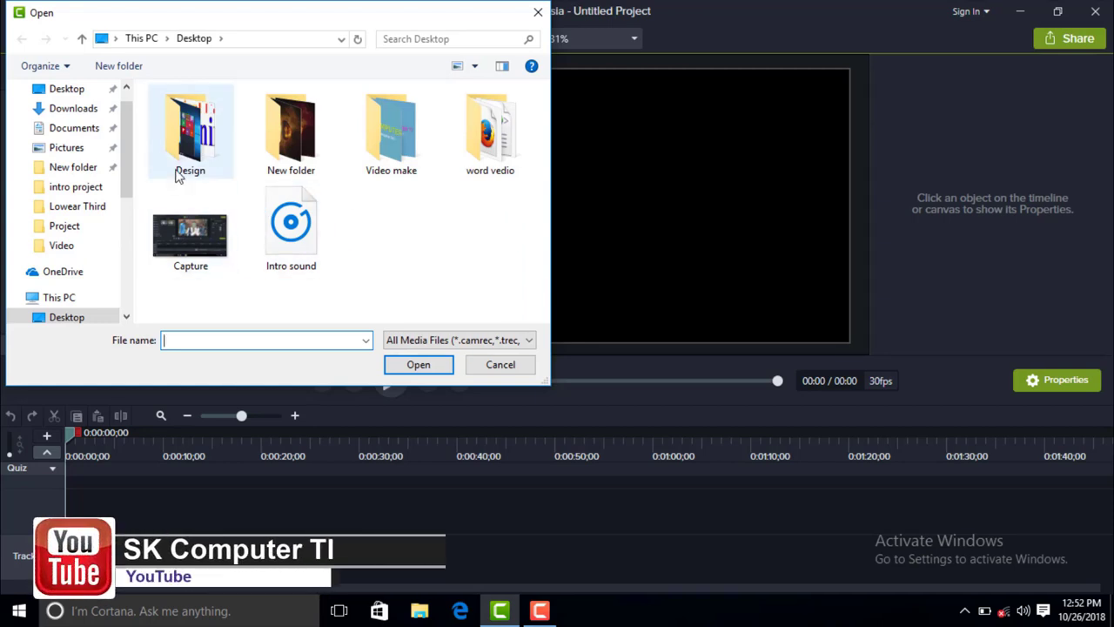
pyautogui.click(70, 90)
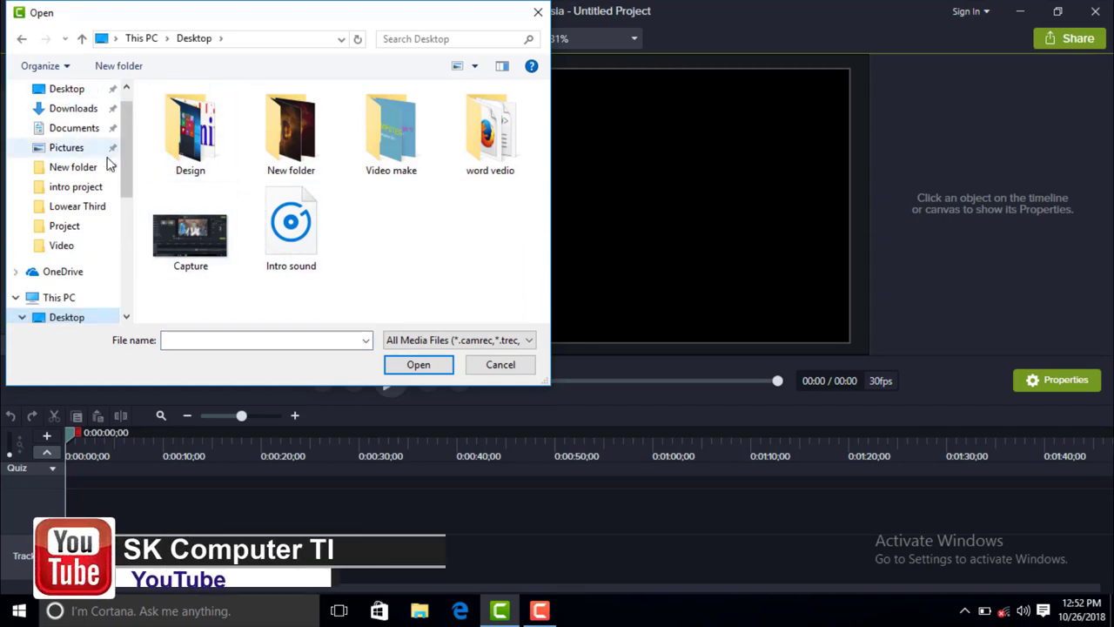
pyautogui.click(79, 298)
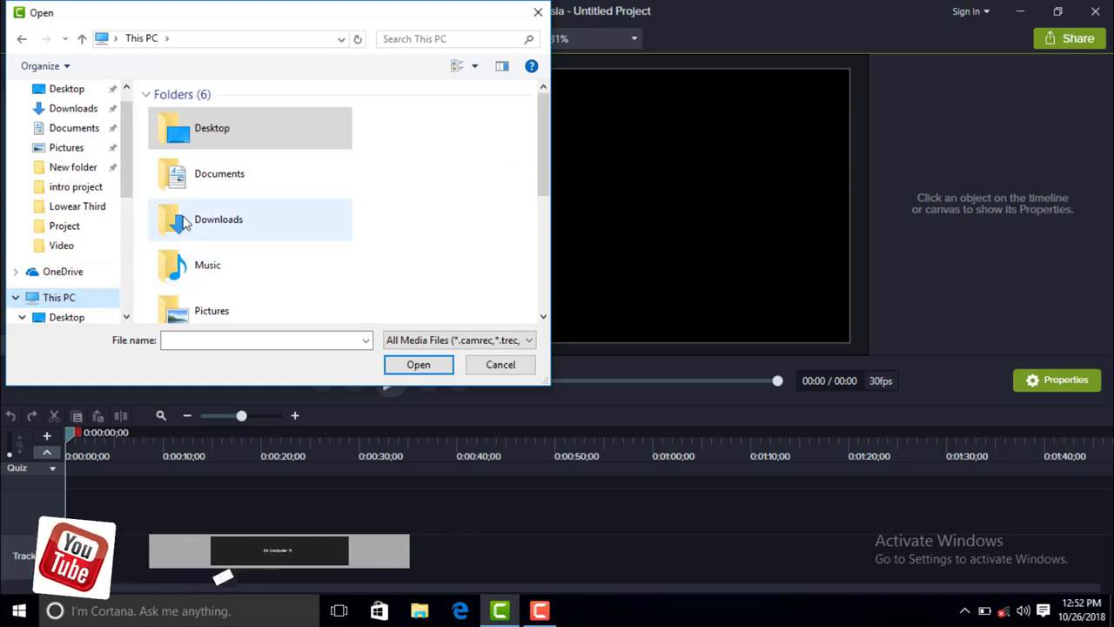
pyautogui.scroll(-5, 216, 218)
pyautogui.doubleClick(217, 218)
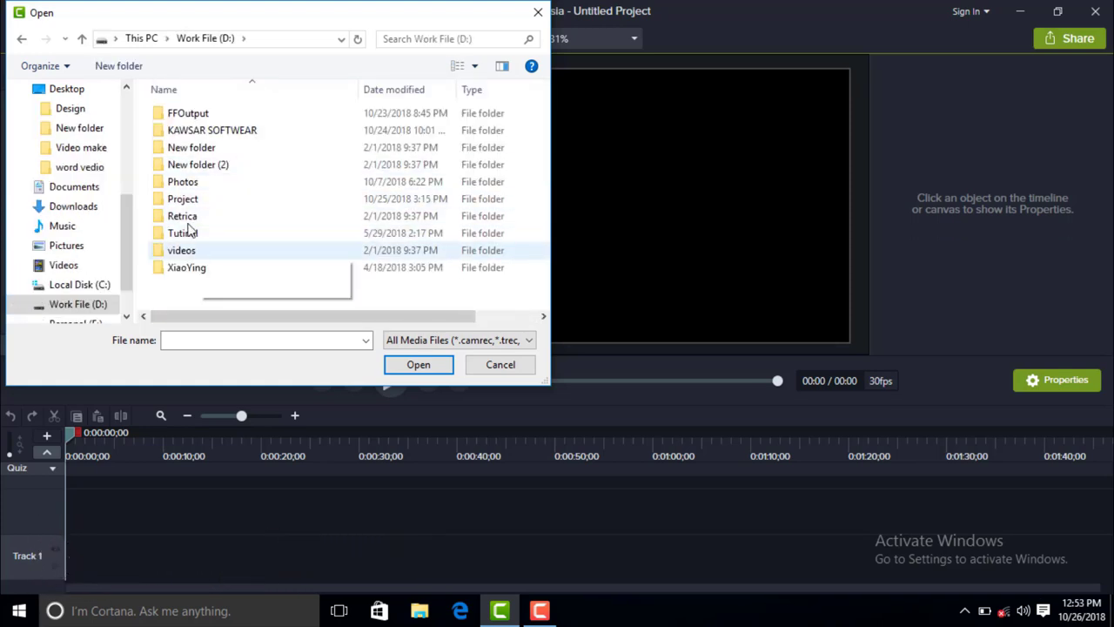
pyautogui.doubleClick(185, 200)
pyautogui.doubleClick(405, 155)
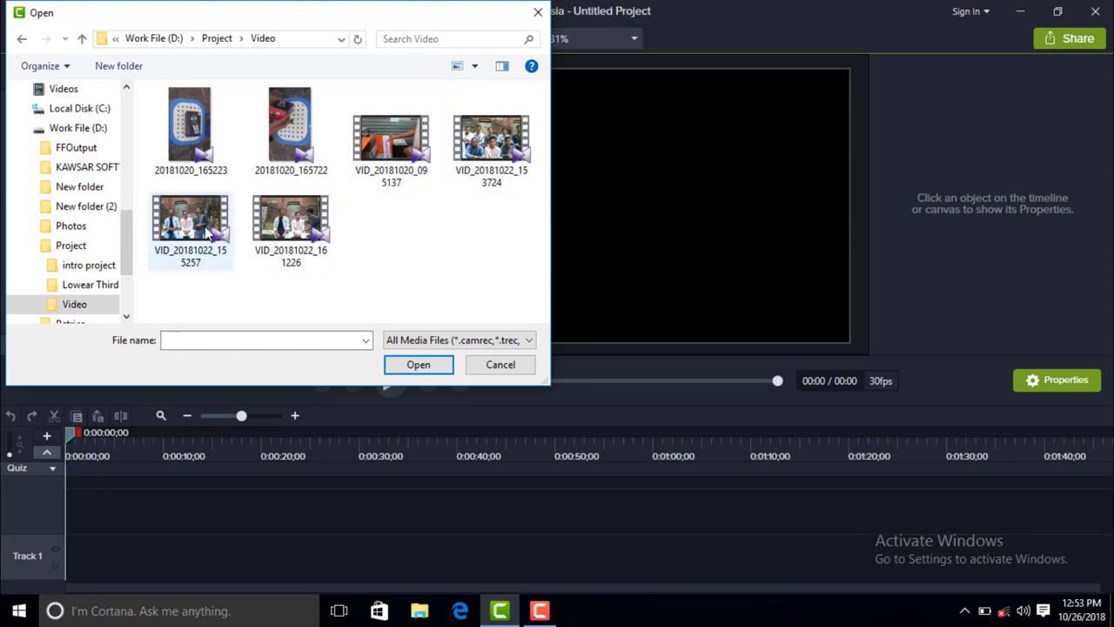
pyautogui.click(207, 228)
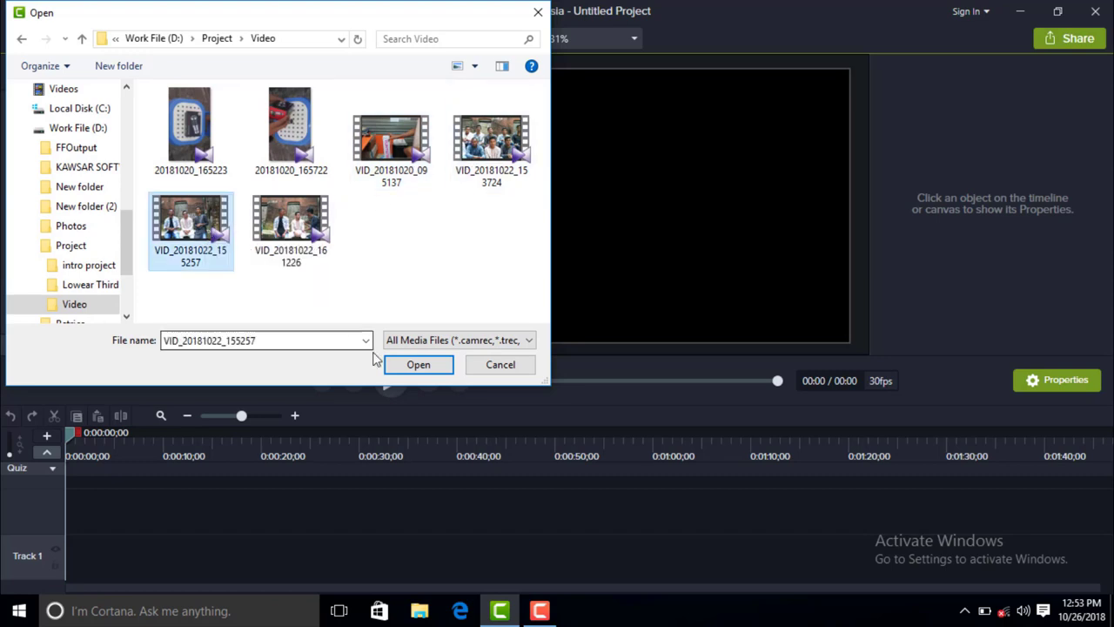
pyautogui.click(396, 367)
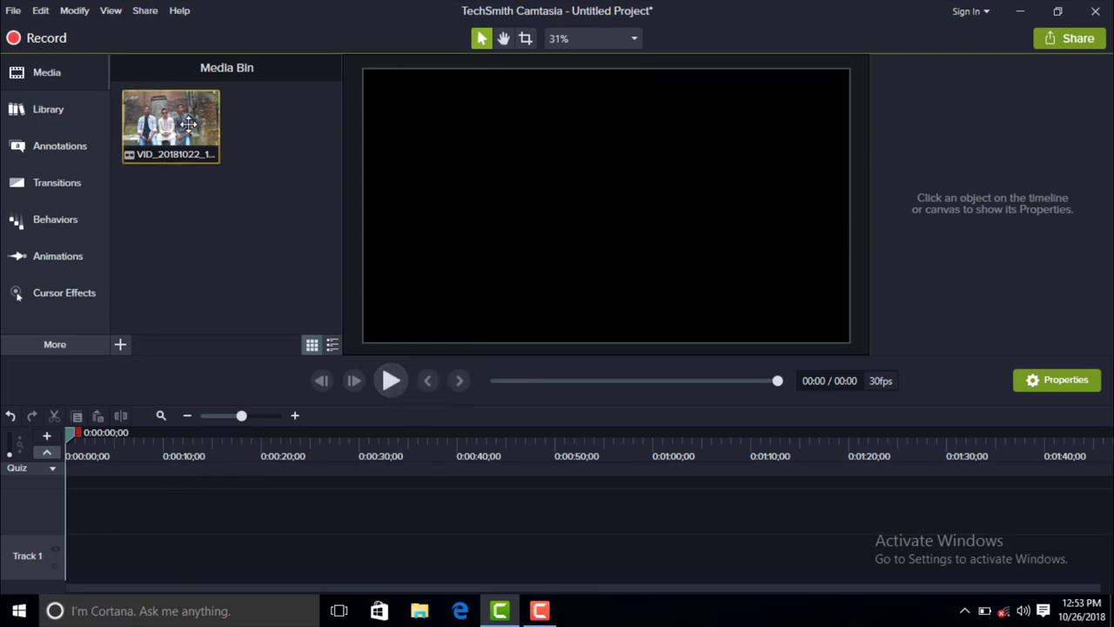
# Step: Place the imported video on Track 2 of the timeline, starting at 0:00:00;00
pyautogui.moveTo(188, 126); pyautogui.dragTo(121, 515)
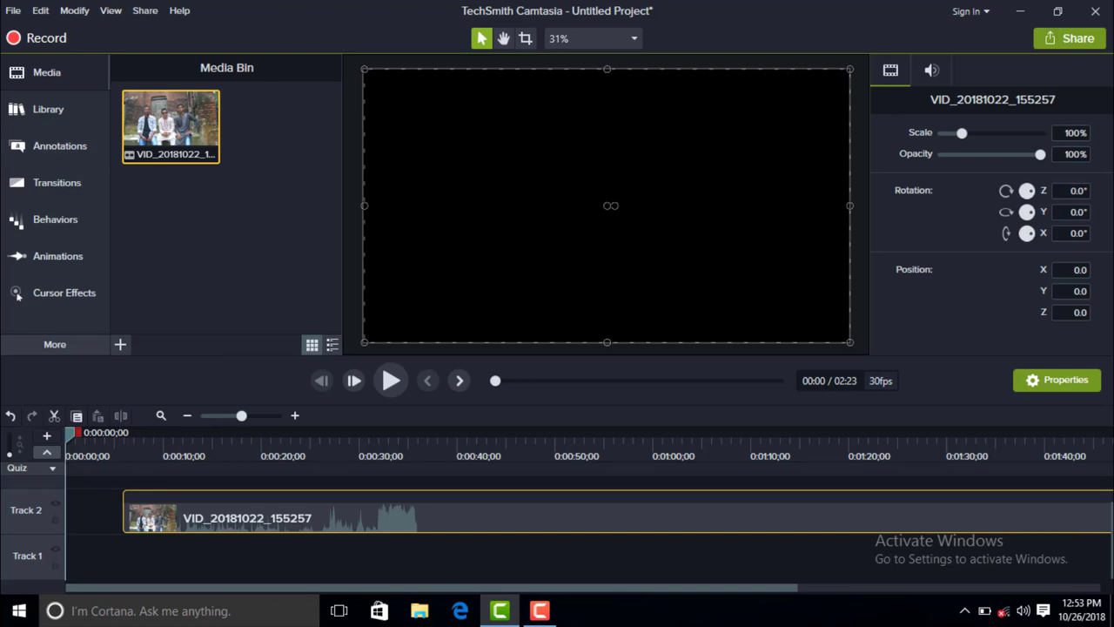
pyautogui.moveTo(275, 525); pyautogui.dragTo(216, 521)
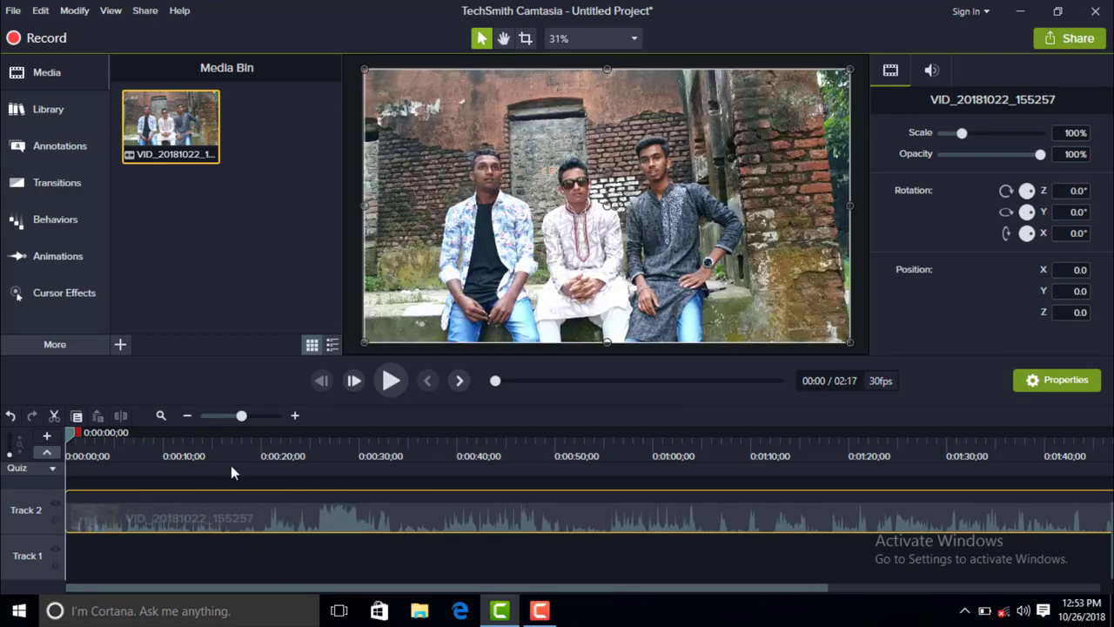
# Step: Play the clip's first few seconds repeatedly to listen for background noise, and return the playhead to the start
pyautogui.click(389, 383)
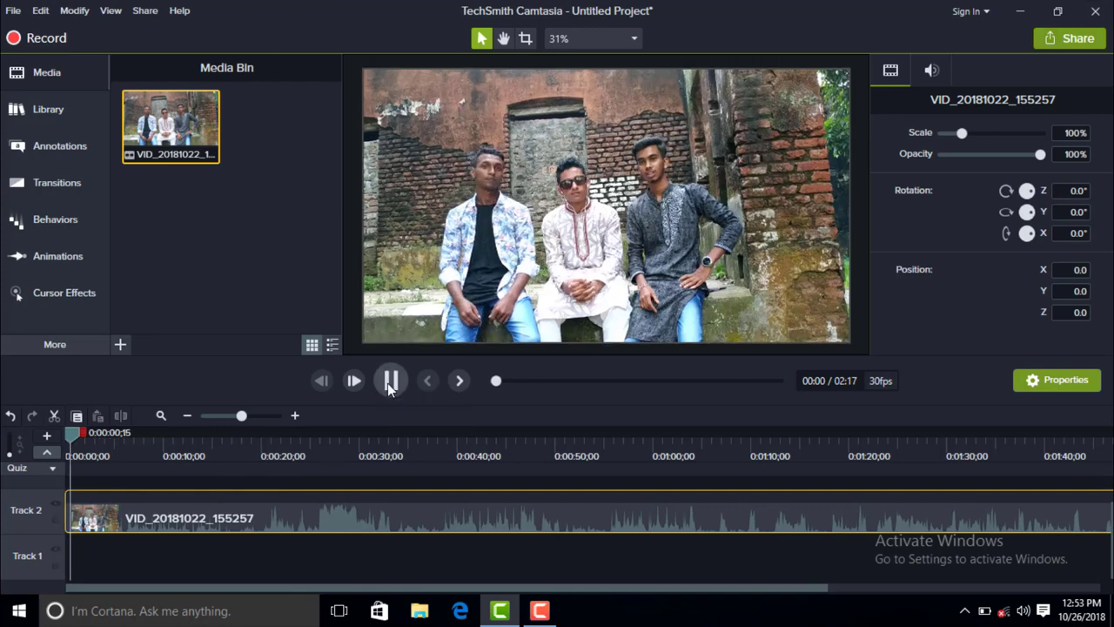
pyautogui.click(389, 389)
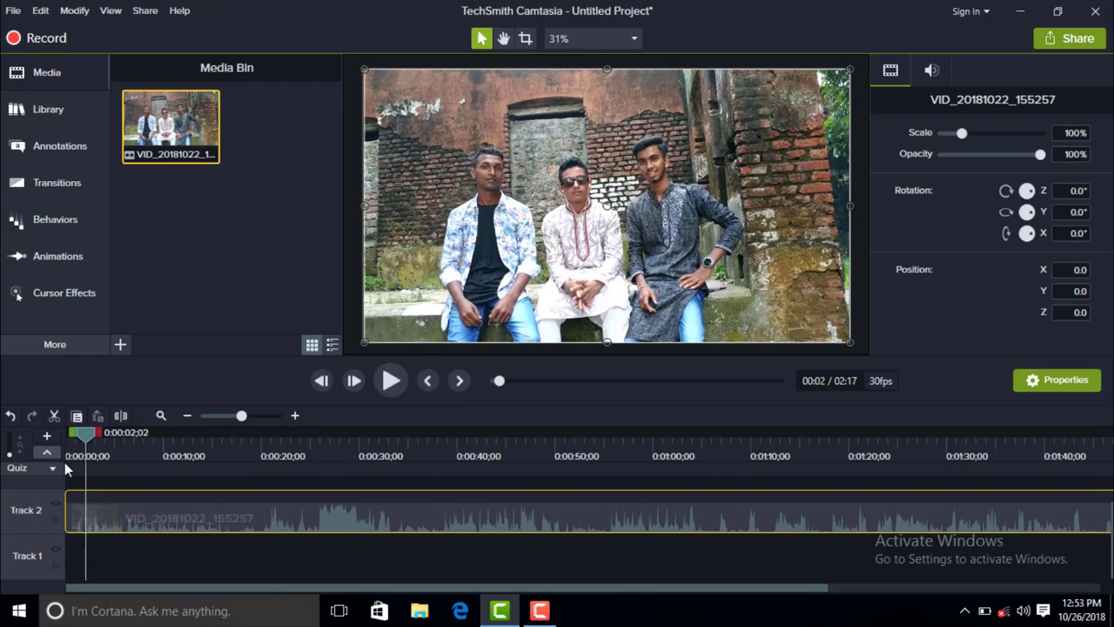
pyautogui.moveTo(92, 435); pyautogui.dragTo(67, 437)
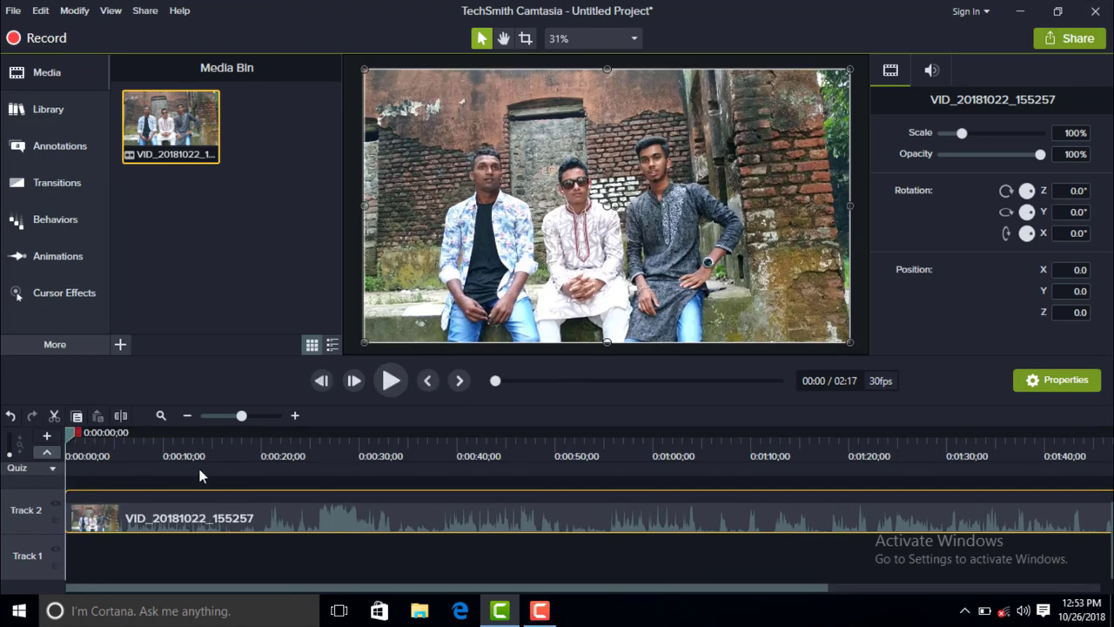
pyautogui.click(391, 387)
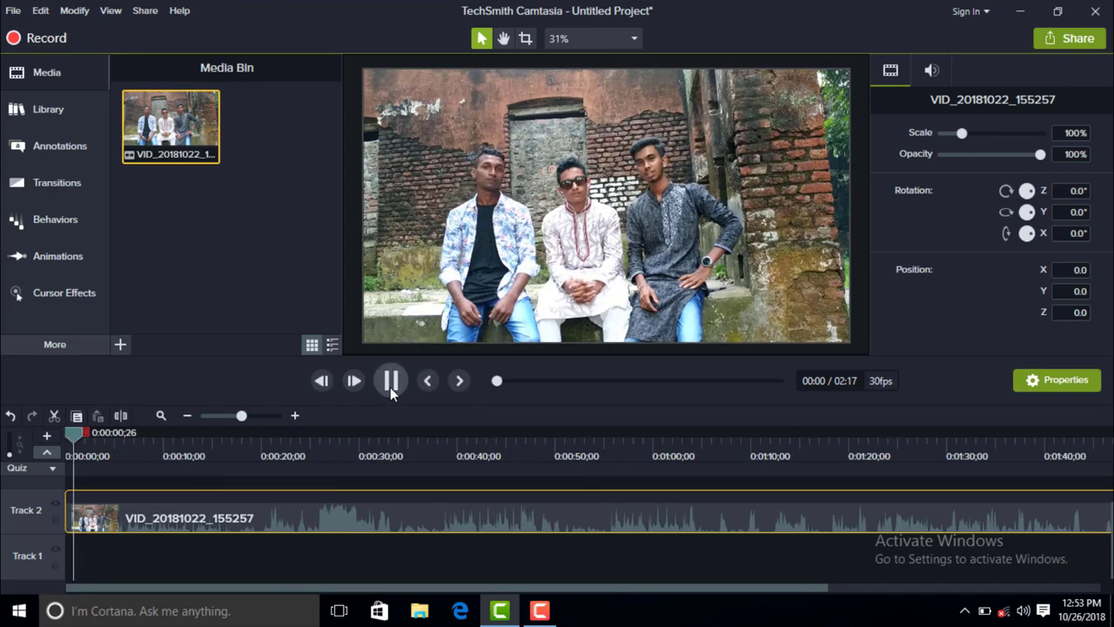
pyautogui.click(391, 388)
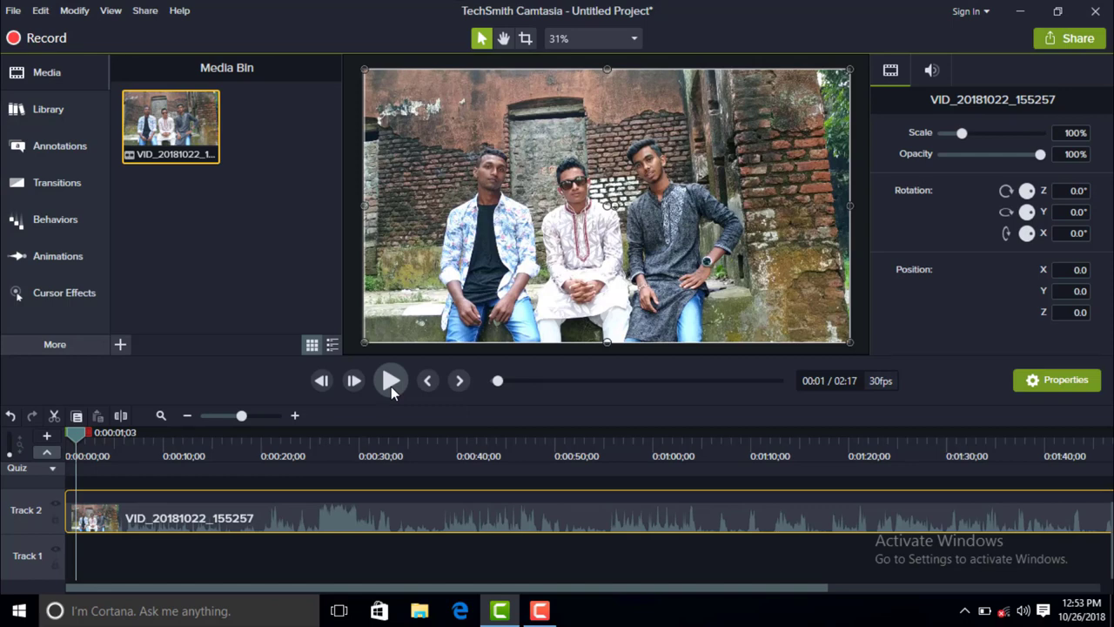
pyautogui.click(391, 387)
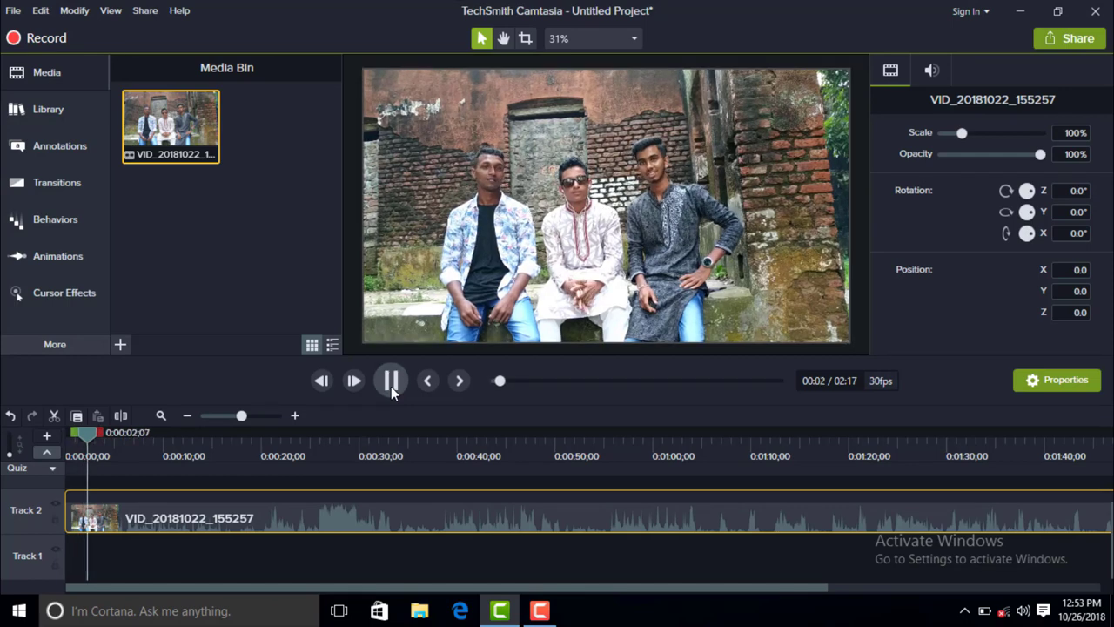
pyautogui.click(391, 387)
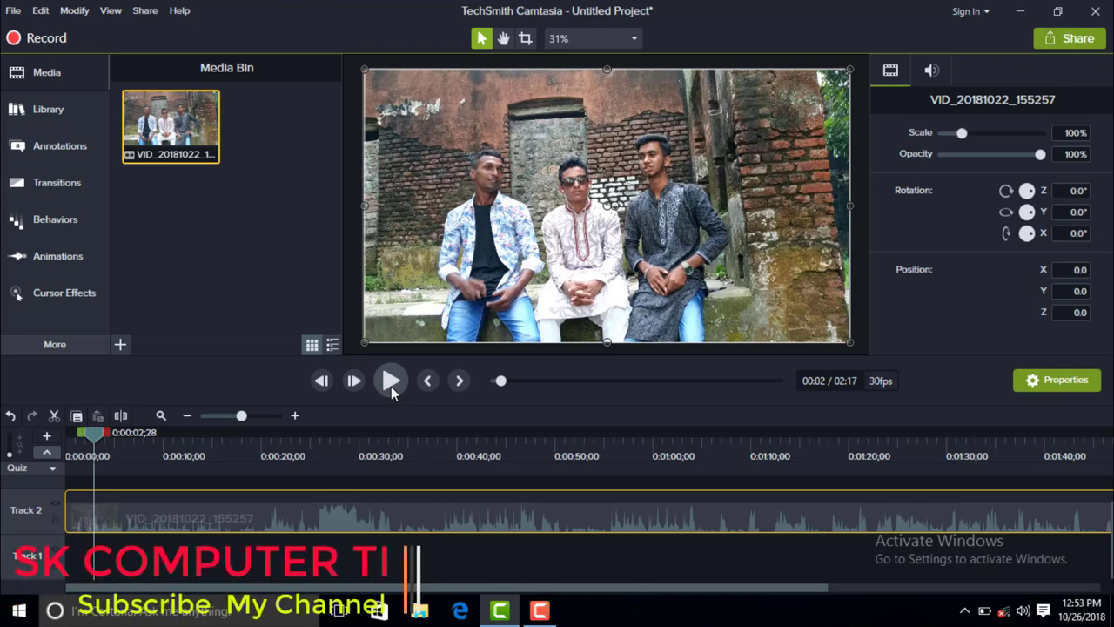
pyautogui.moveTo(94, 436); pyautogui.dragTo(62, 444)
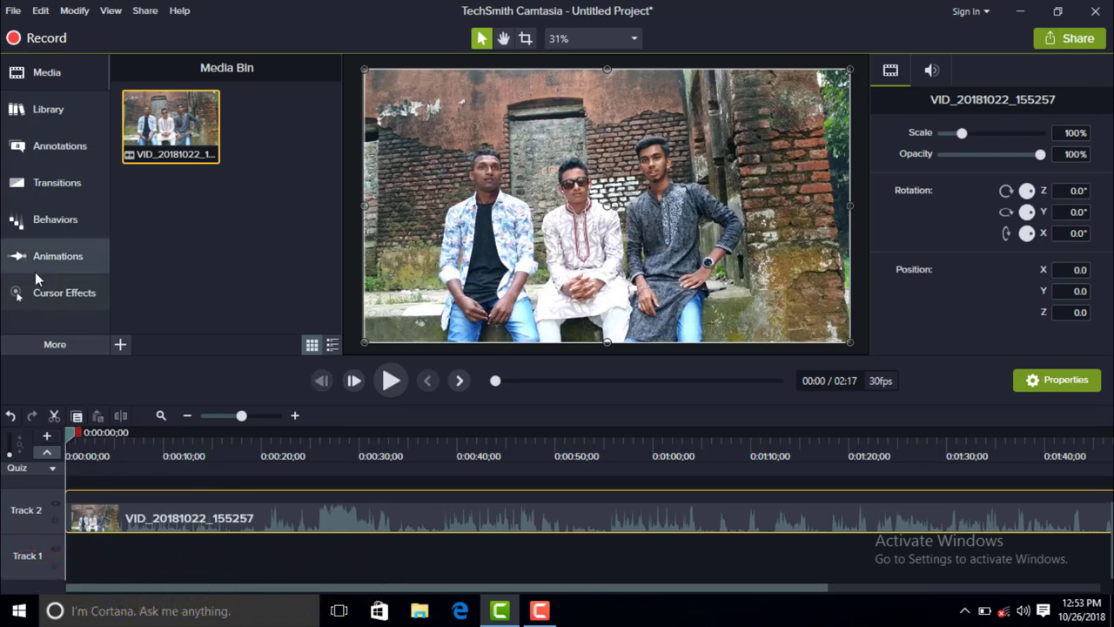
# Step: Apply the Noise Removal audio effect to the VID_20181022_155257 clip on Track 2
pyautogui.click(63, 344)
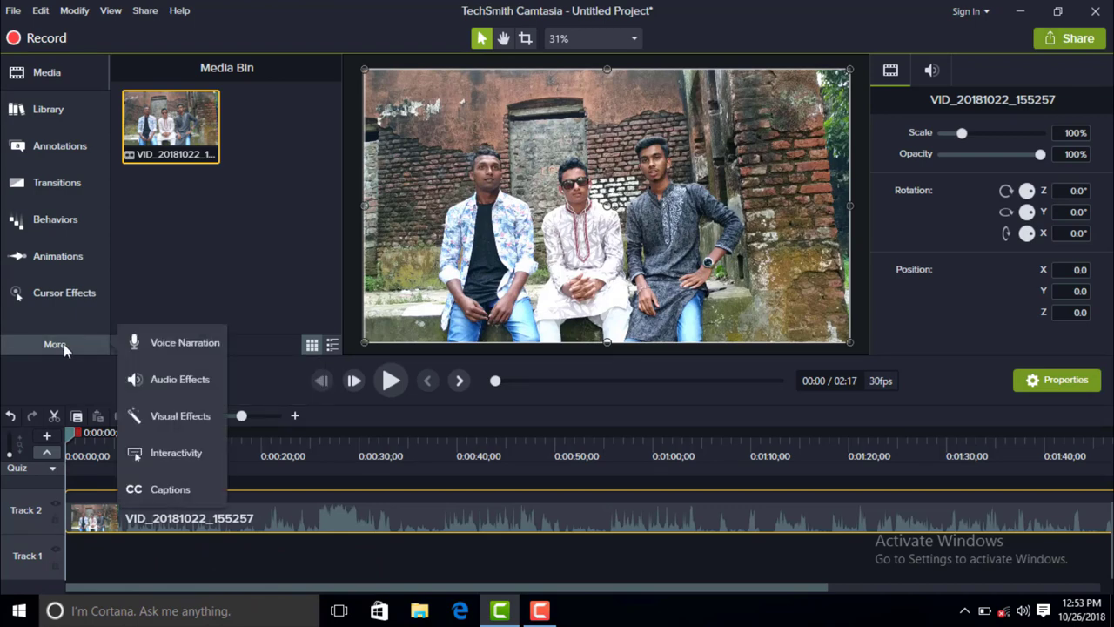
pyautogui.click(165, 379)
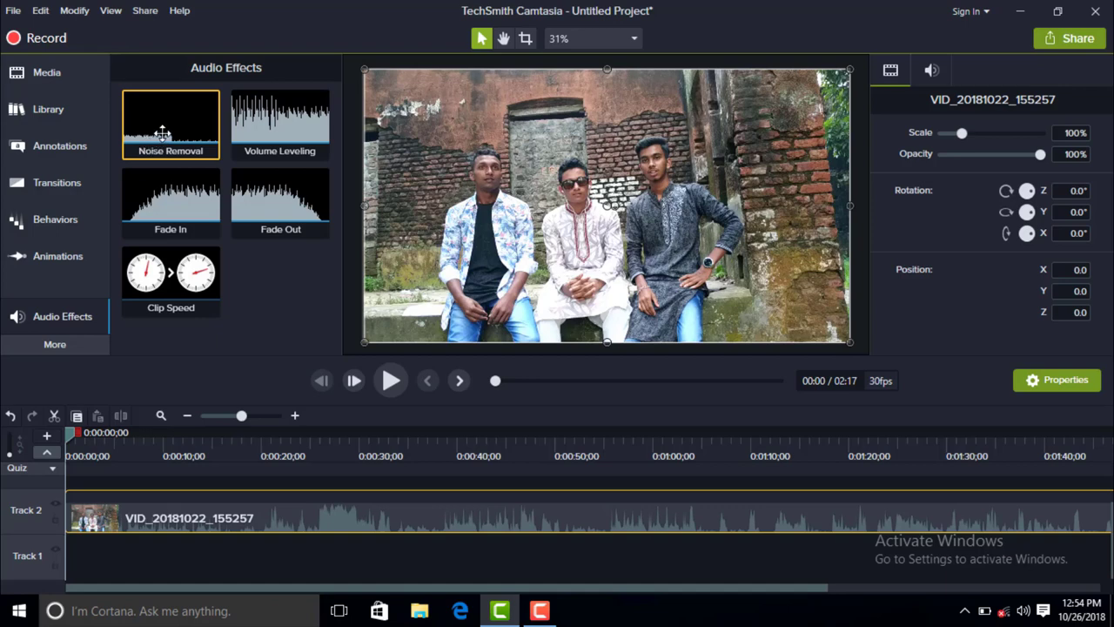
pyautogui.moveTo(163, 132); pyautogui.dragTo(134, 515)
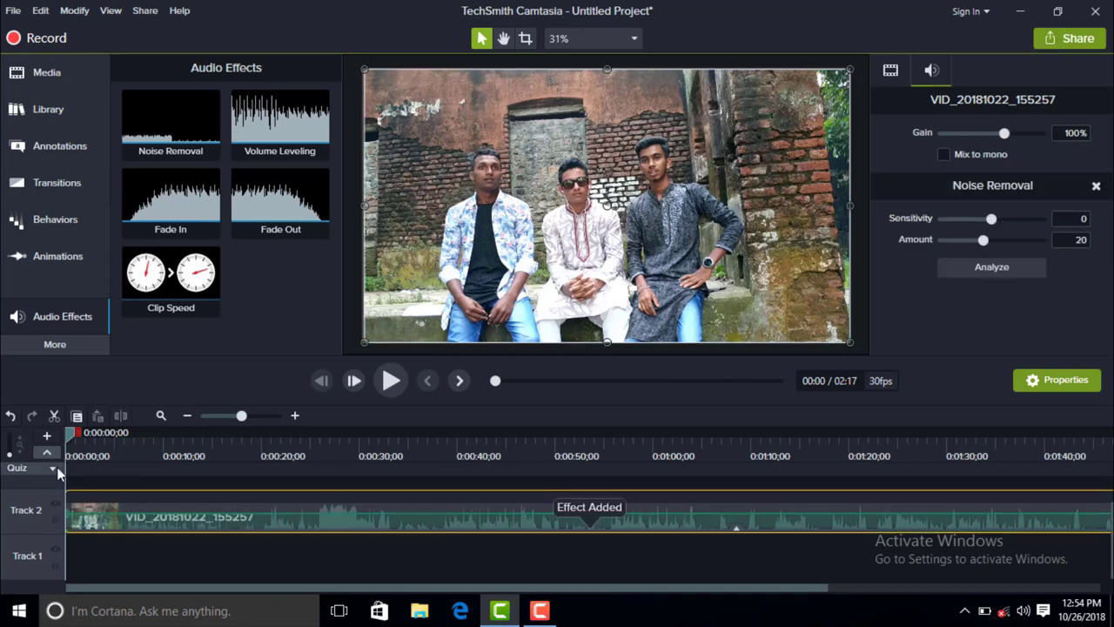
# Step: Play the opening seconds of the clip twice from the start to hear the audio with noise removal
pyautogui.click(392, 380)
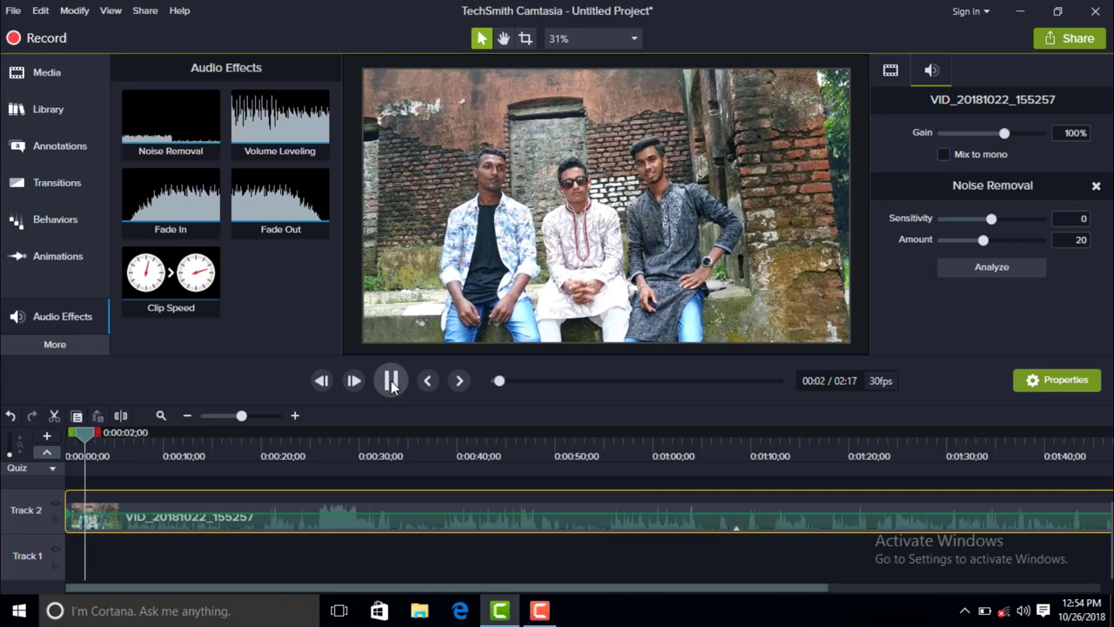
pyautogui.click(391, 384)
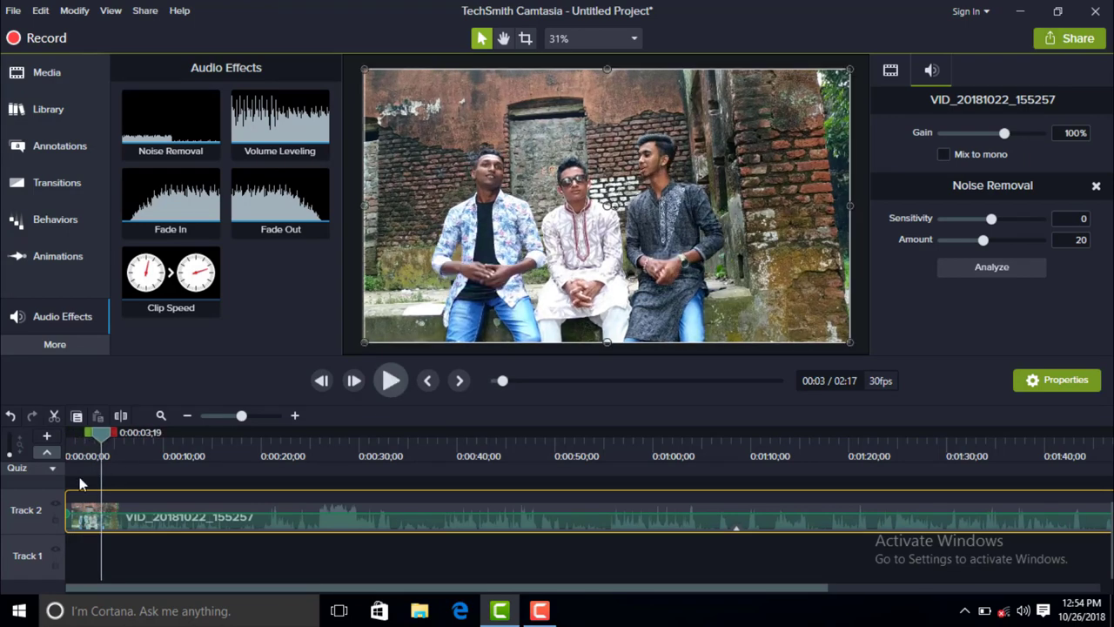
pyautogui.moveTo(101, 433); pyautogui.dragTo(60, 433)
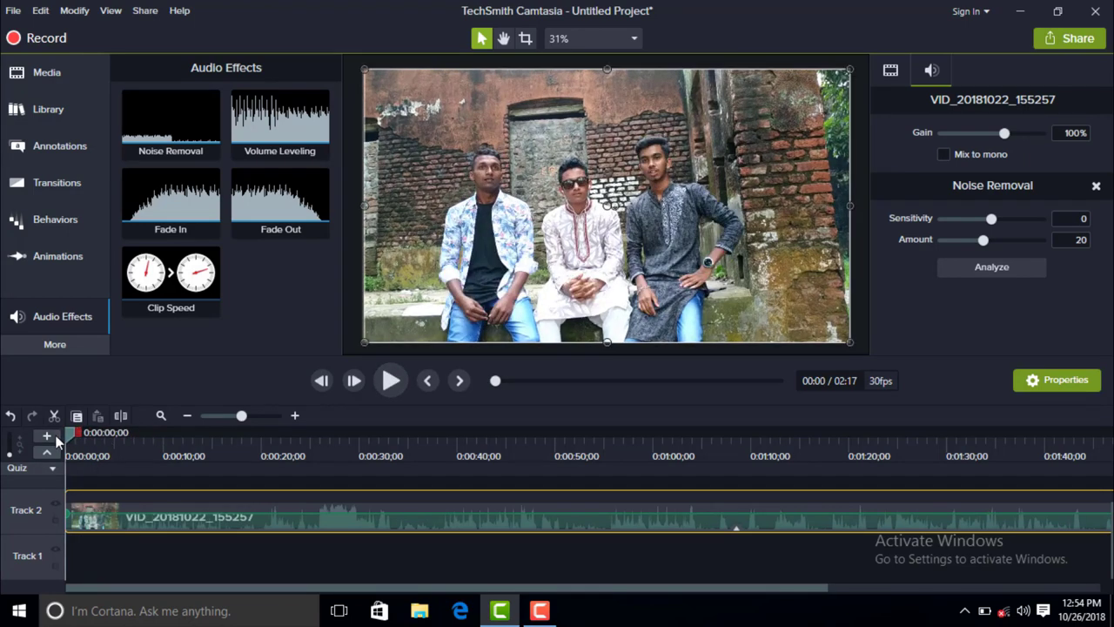
pyautogui.click(391, 383)
pyautogui.click(390, 382)
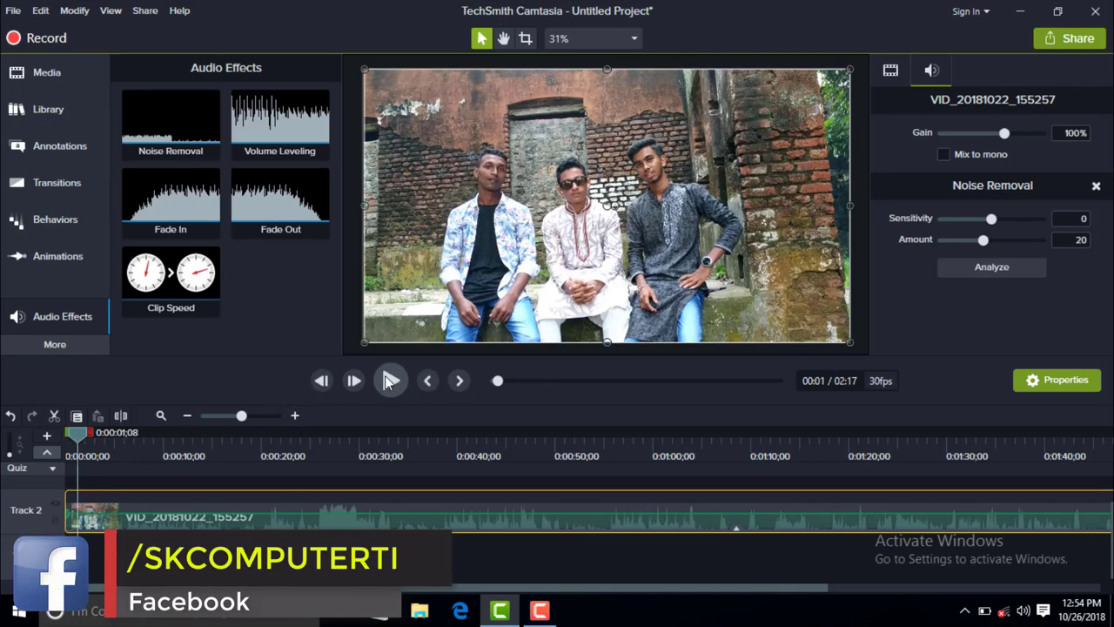
# Step: Undo the Noise Removal effect and play the clip's opening twice from the start to compare the original audio
pyautogui.hotkey('ctrl', 'z')
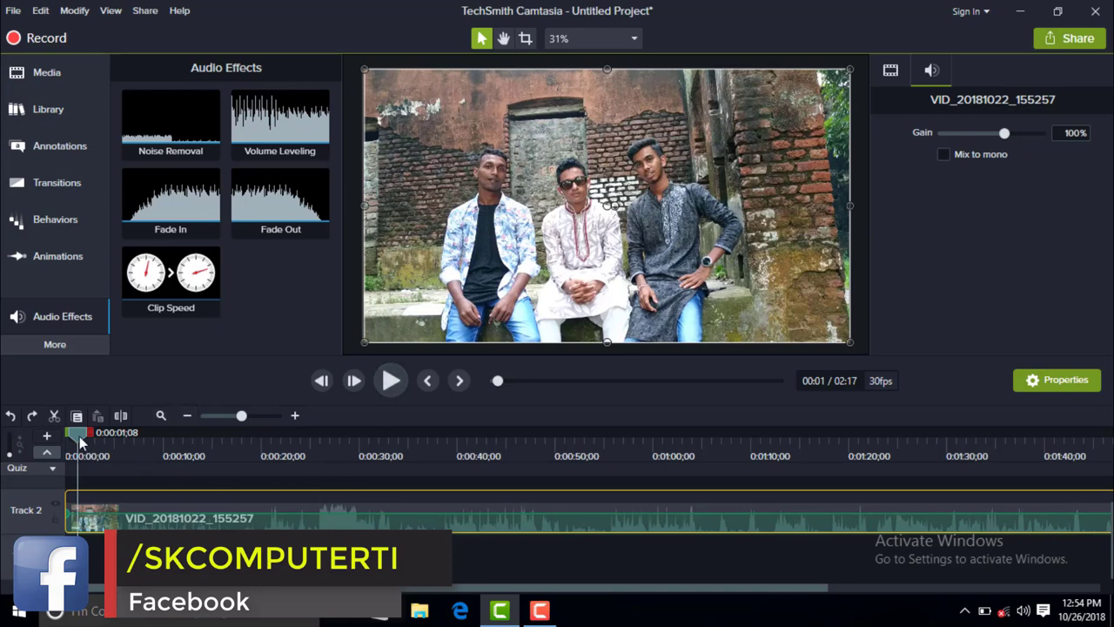
pyautogui.moveTo(80, 435); pyautogui.dragTo(50, 447)
pyautogui.click(391, 382)
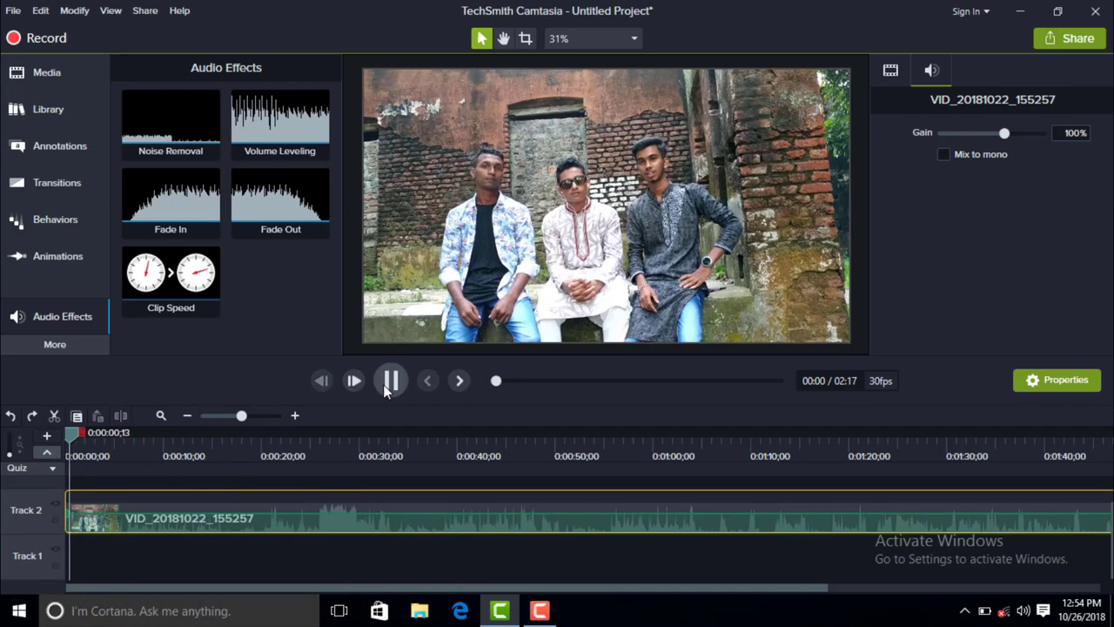
pyautogui.click(391, 381)
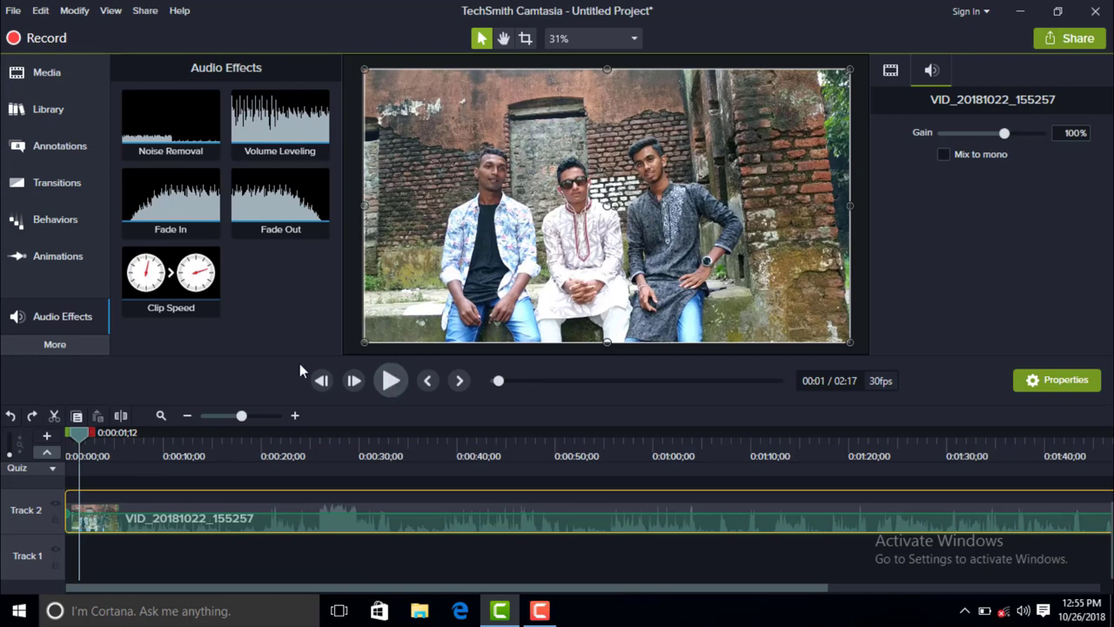
pyautogui.moveTo(77, 438); pyautogui.dragTo(61, 443)
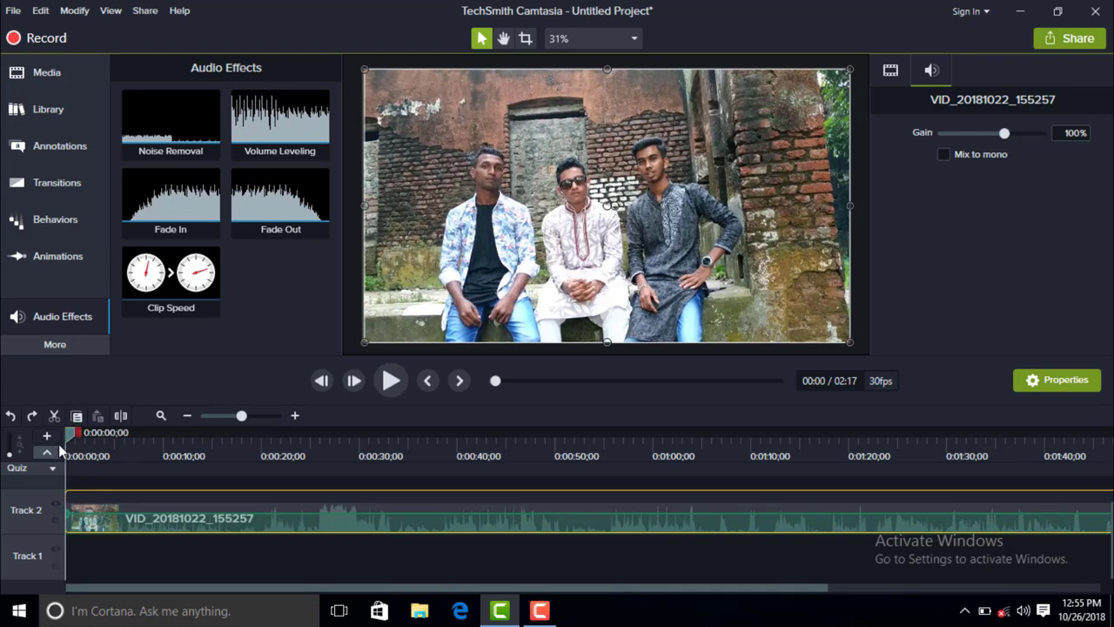
pyautogui.click(390, 381)
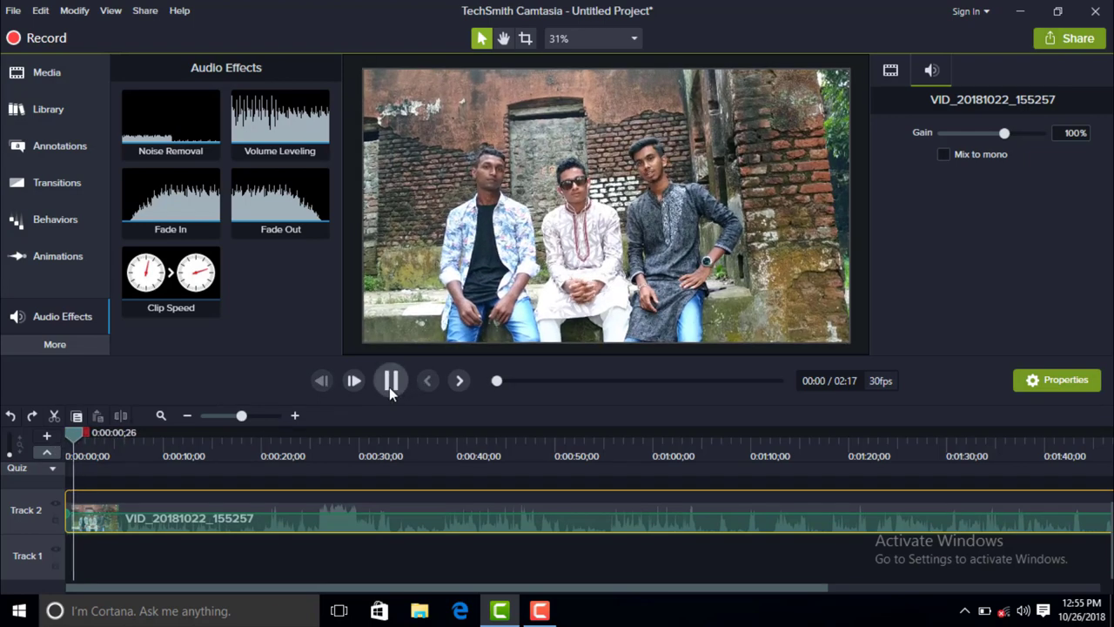
pyautogui.press('space')
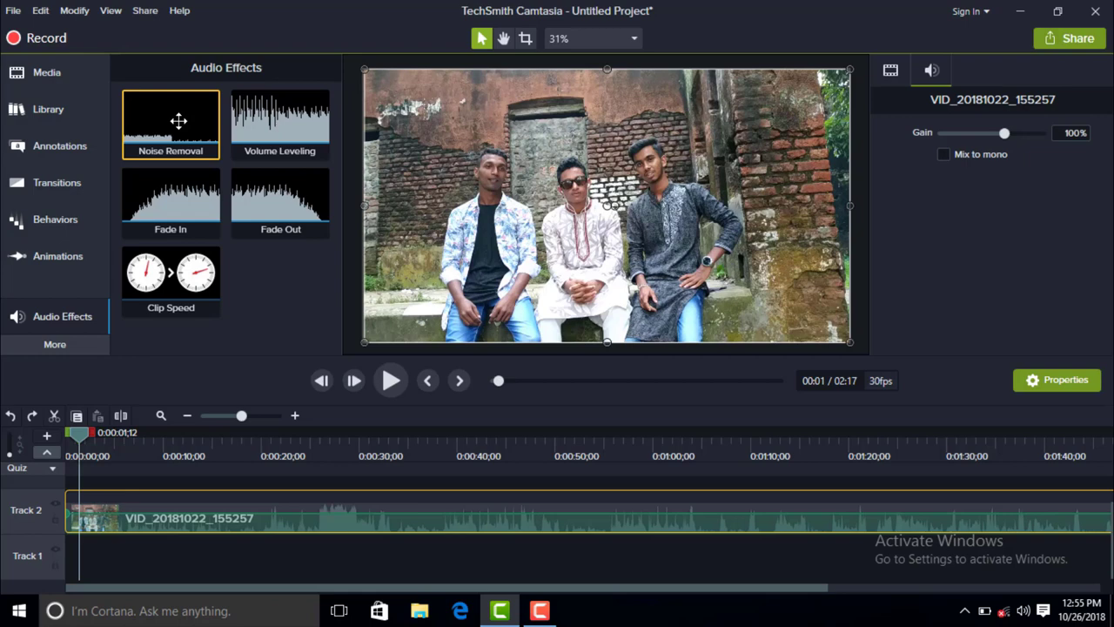
# Step: Reapply Noise Removal to the Track 2 clip and preview its opening second from the start
pyautogui.moveTo(177, 120); pyautogui.dragTo(113, 506)
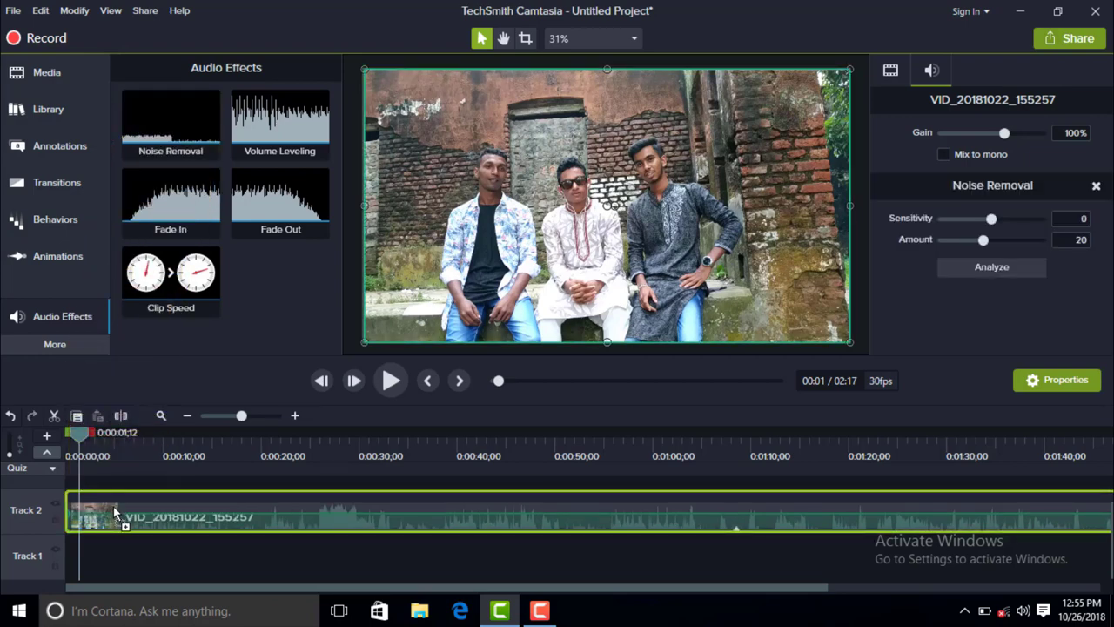
pyautogui.click(70, 438)
pyautogui.click(391, 380)
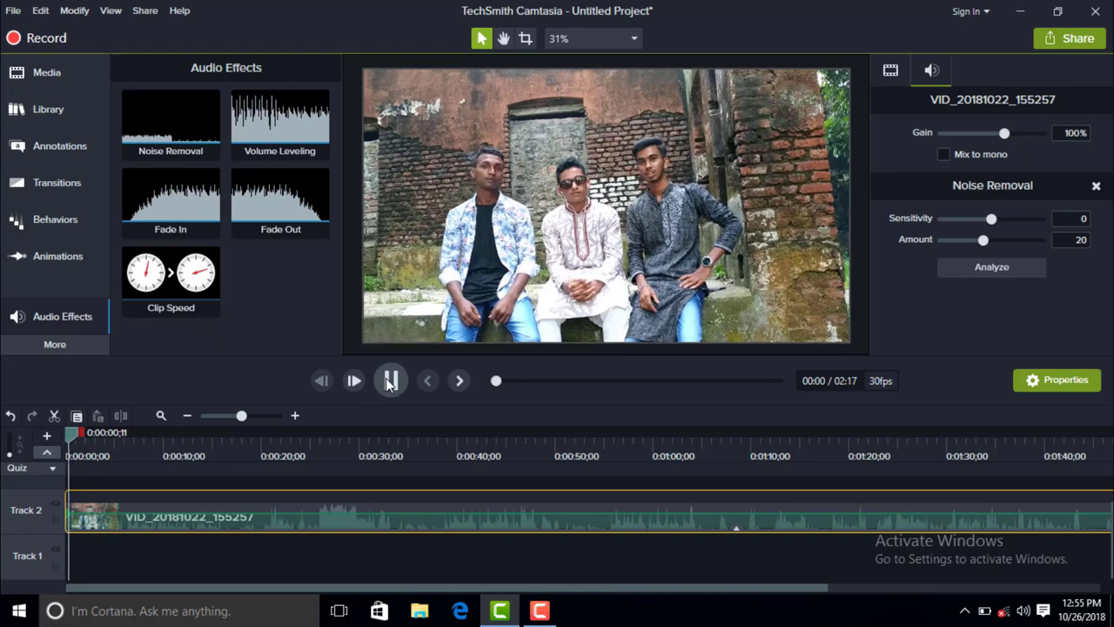
pyautogui.click(391, 380)
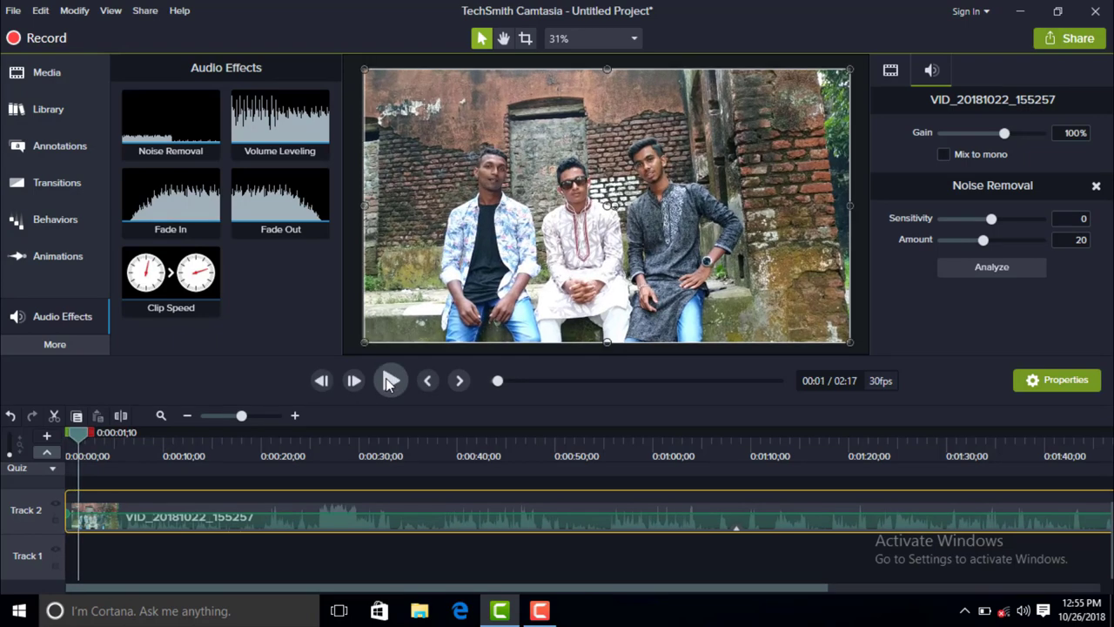